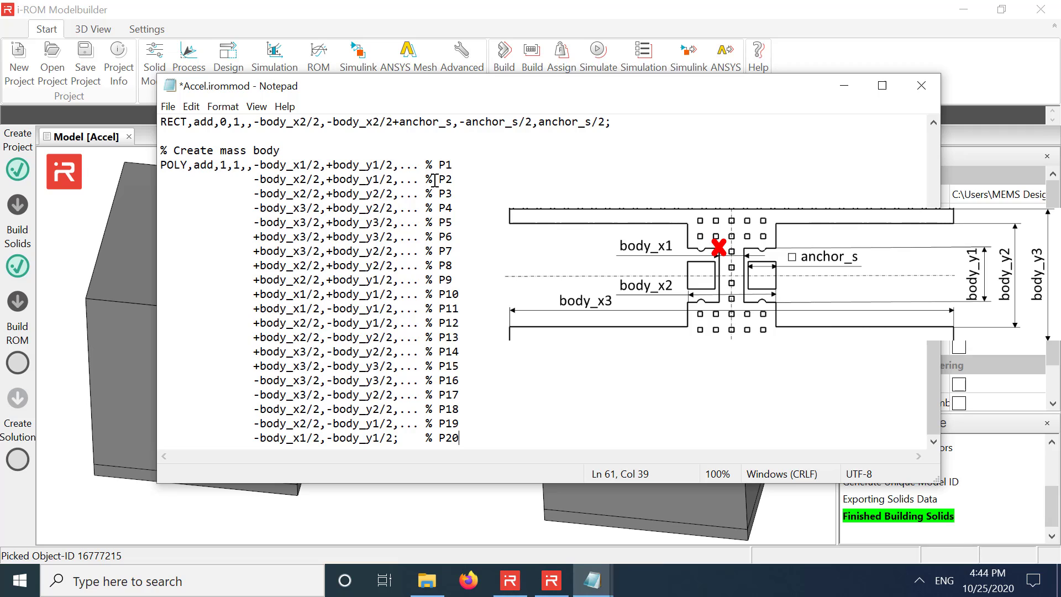
# - Switch to i-ROM Modelbuilder and build the solids with the 20-point mass body polygon from the model file
pyautogui.click(436, 16)
pyautogui.click(503, 69)
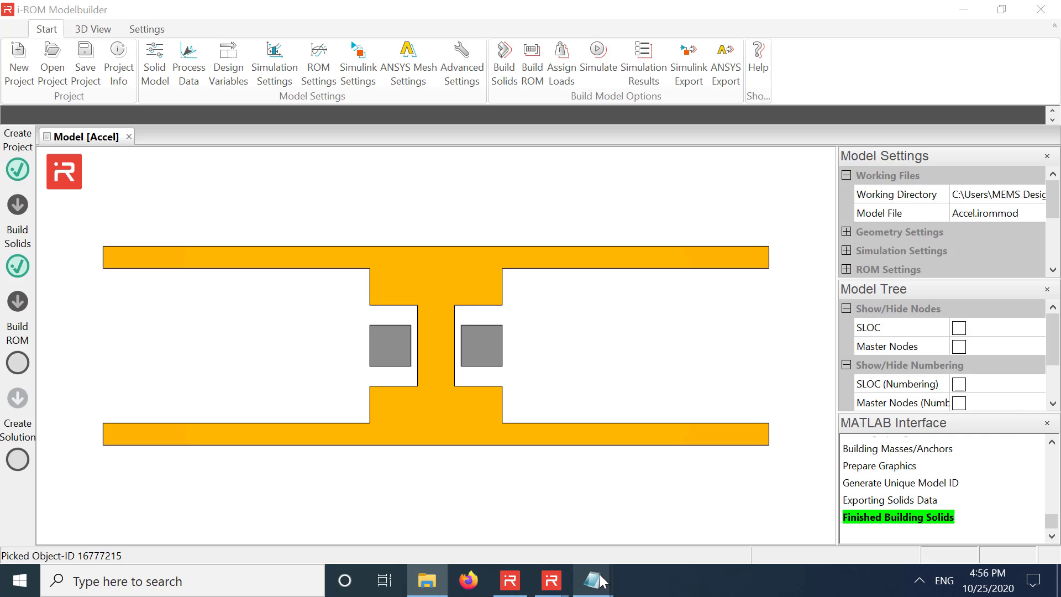
# - In Accel.irommod, add the right top spring locations SLOC 1 to 5 at the anchor, mass #1, connecting bar and end of bar extension
pyautogui.moveTo(592, 580)
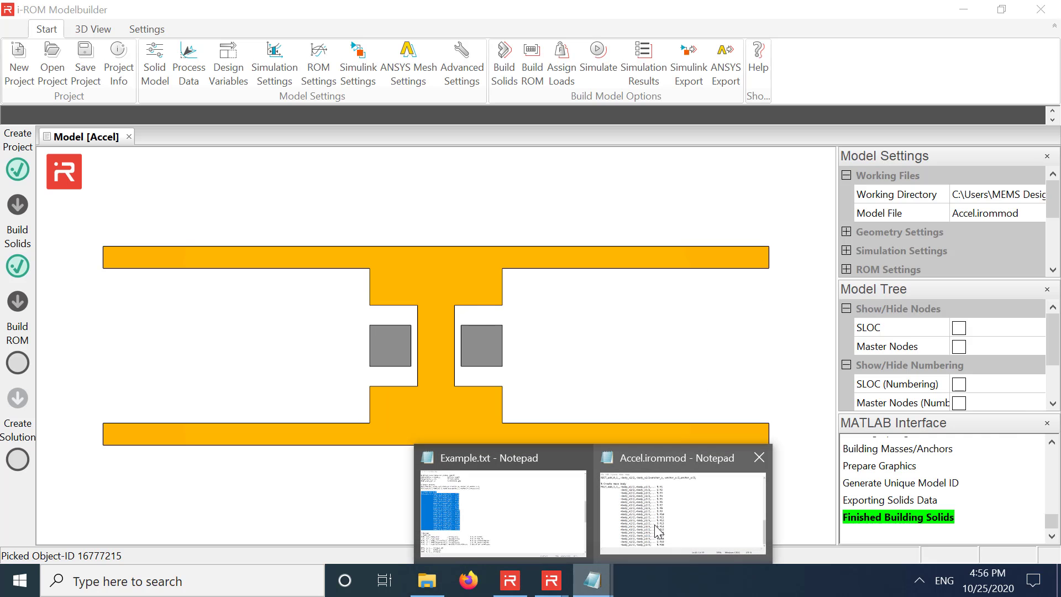
pyautogui.click(648, 511)
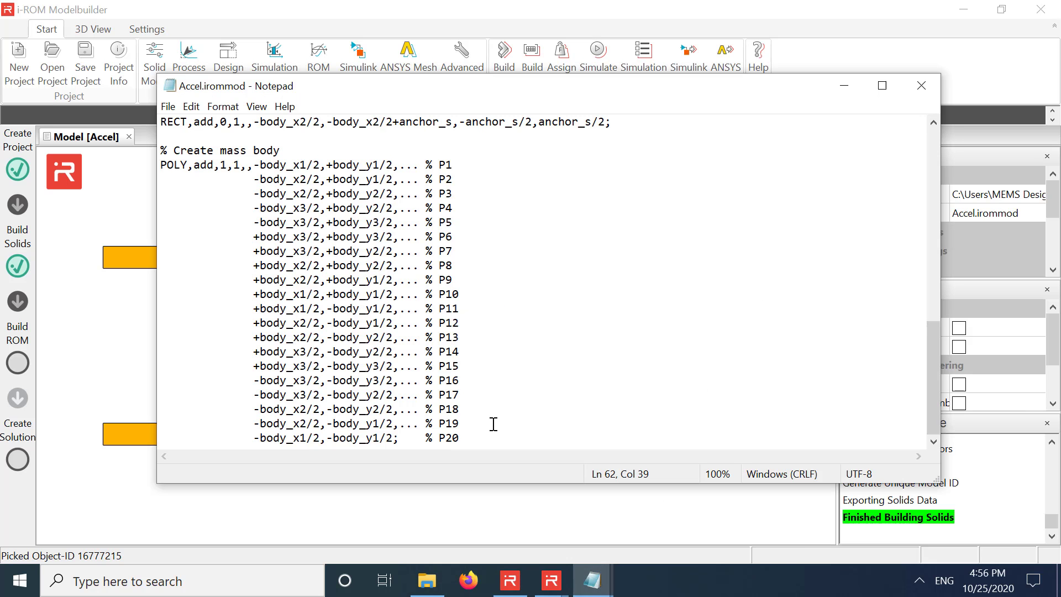
pyautogui.press('Down')
pyautogui.press('Down')
pyautogui.hotkey('ctrl', 'End')
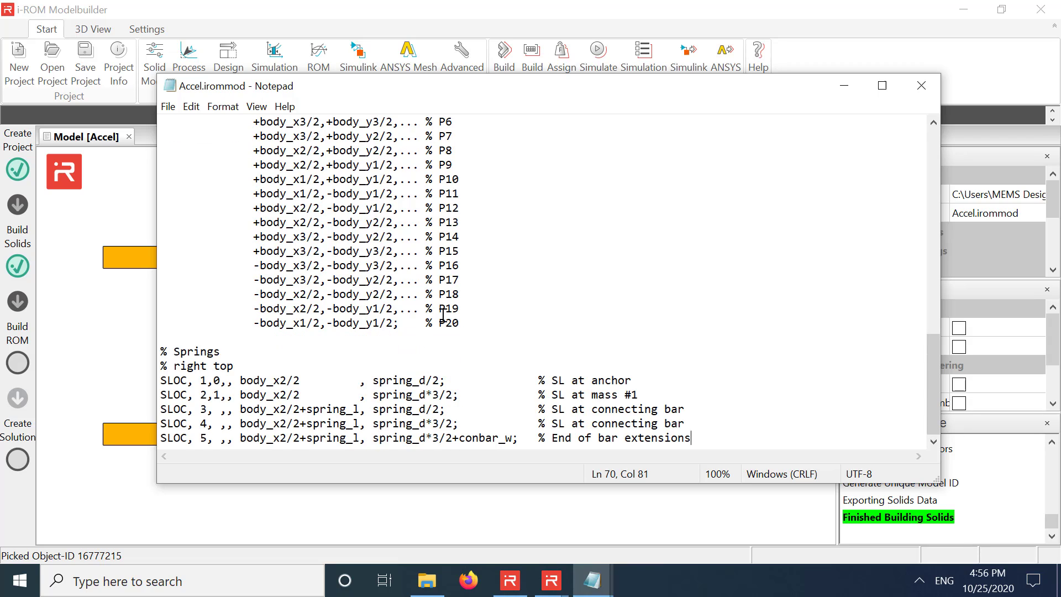
# - Rebuild the solids in i-ROM Modelbuilder and show the SLOC nodes with their numbering
pyautogui.click(514, 58)
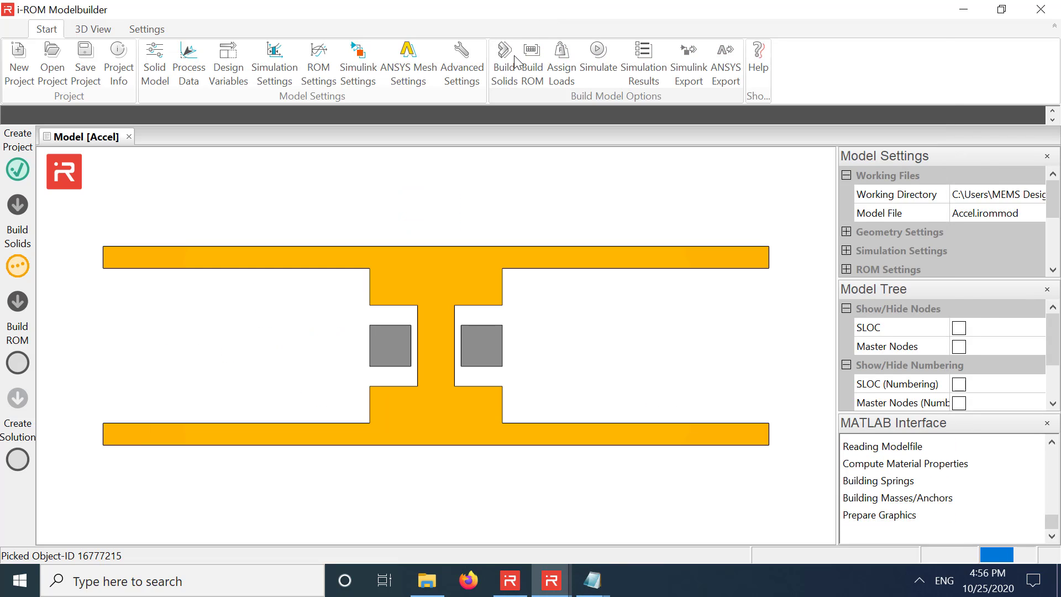
pyautogui.click(959, 327)
pyautogui.click(959, 384)
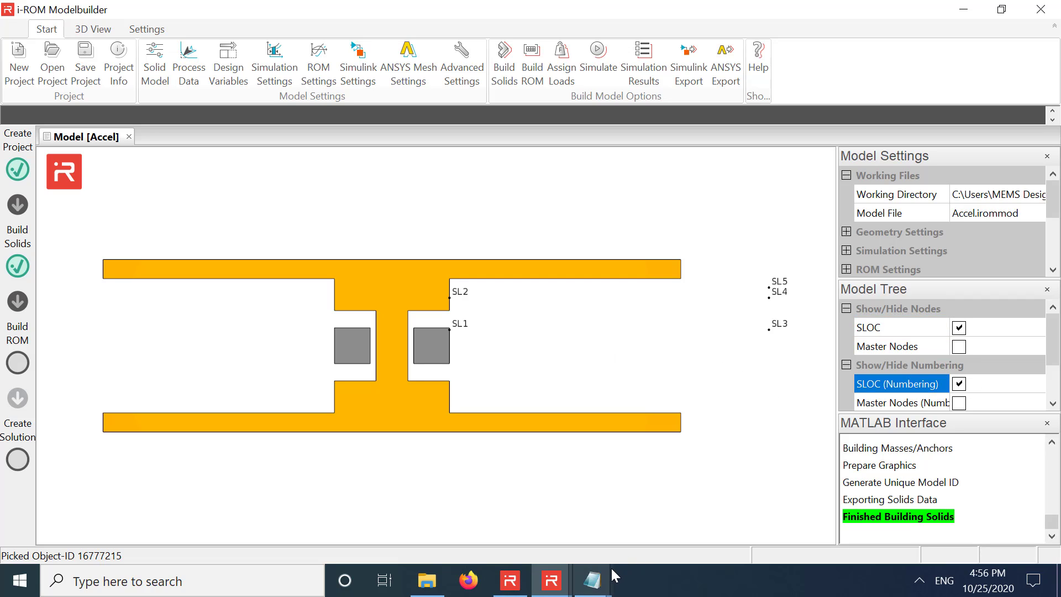
# - Add SPRI elements 1-3 and 4-2 with width spring_w and 3-4 and 4-5 with conbar_w to Accel.irommod, save and rebuild the solids
pyautogui.moveTo(612, 575)
pyautogui.click(663, 497)
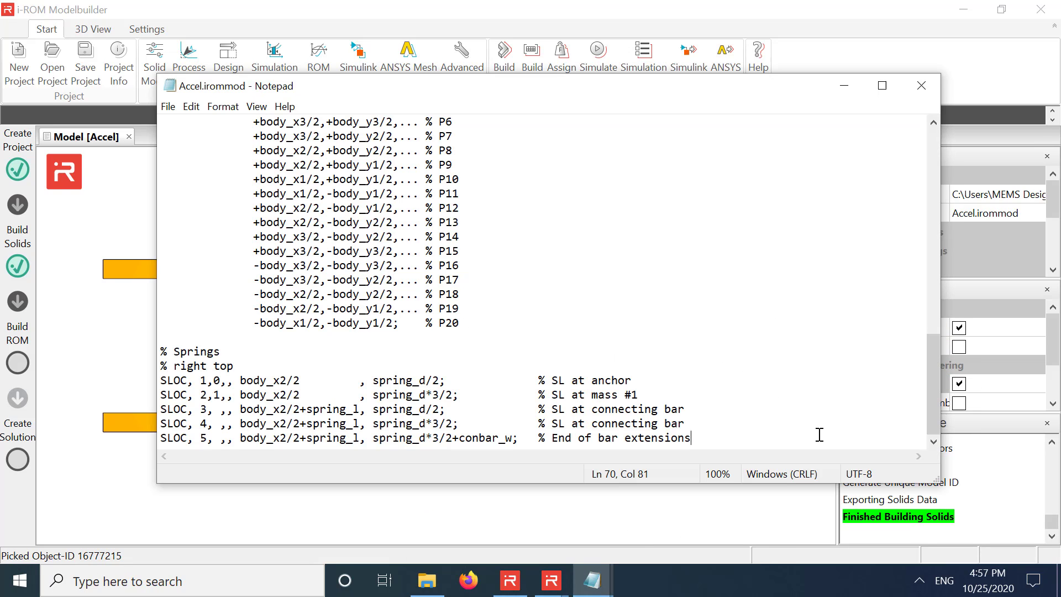
pyautogui.press('Return')
pyautogui.press('Return')
pyautogui.write('SPRI, 1, 3, , spring_w,,0; SPRI, 3, 4, , conbar_w; SPRI, 4, 2, , spring_w; SPRI, 4, 5, , conbar_w;')
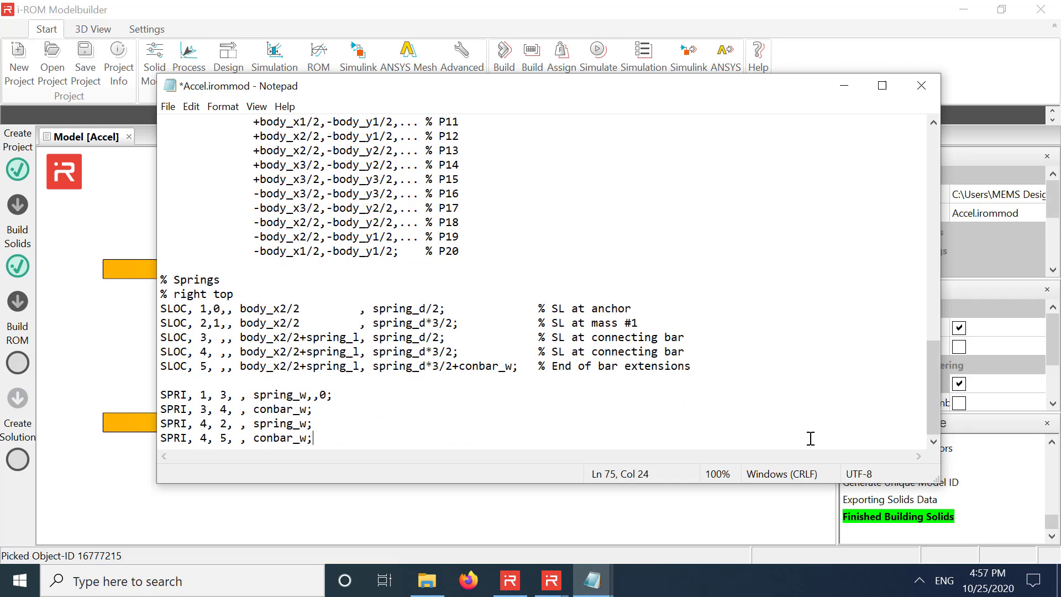
pyautogui.hotkey('ctrl', 's')
pyautogui.click(512, 68)
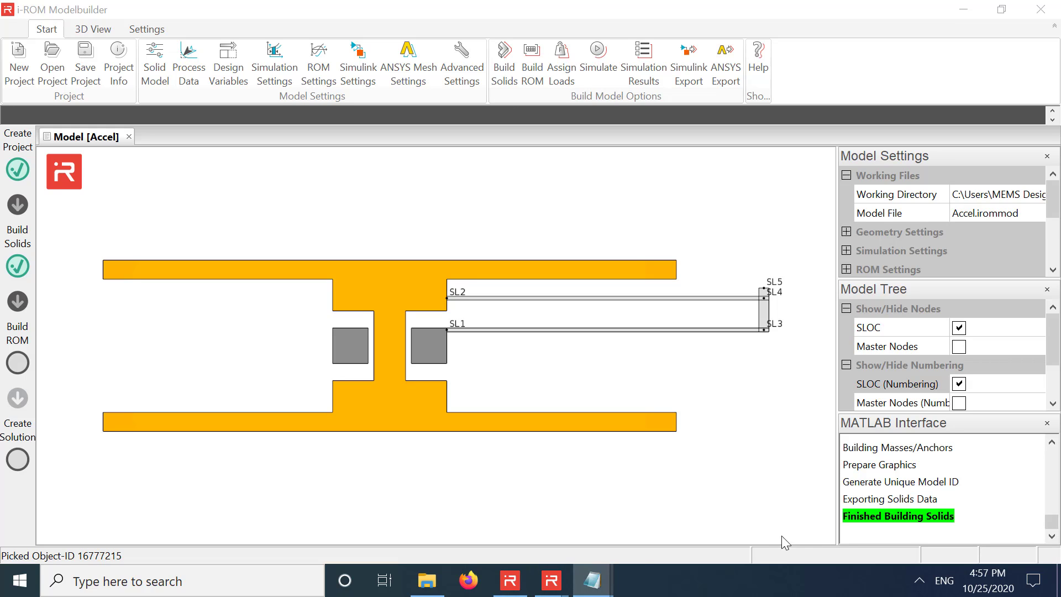
# - Add the right bottom SLOC 6 to 10 and their SPRI elements plus connecting bar 3-8 to Accel.irommod, and rebuild the solids
pyautogui.moveTo(591, 580)
pyautogui.click(640, 525)
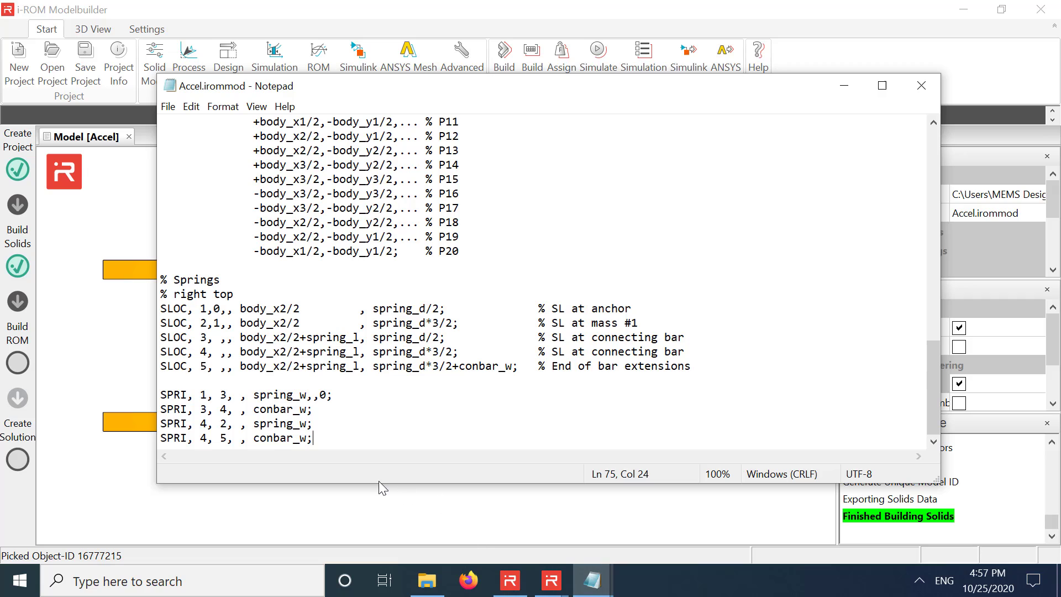
pyautogui.press('Return')
pyautogui.press('Return')
pyautogui.write('% right bottom SLOC, 6,0,, body_x2/2         ,-spring_d/2;              % SL at anchor SLOC, 7,1,, body_x2/2         ,-spring_d*3/2;            % SL at mass #1 SLOC, 8, ,, body_x2/2+spring_l,-spring_d/2;              % SL at connecting bar SLOC, 9, ,, body_x2/2+spring_l,-spring_d*3/2;            % SL at connecting bar SLOC,10, ,, body_x2/2+spring_l,-spring_d*3/2-conbar_w;   % End of bar extensions  SPRI, 6, 8, , spring_w,,0; SPRI, 8, 9, , conbar_w; SPRI, 9, 7, , spring_w; SPRI, 9,10, , conbar_w;  SPRI, 3, 8, , conbar_w;')
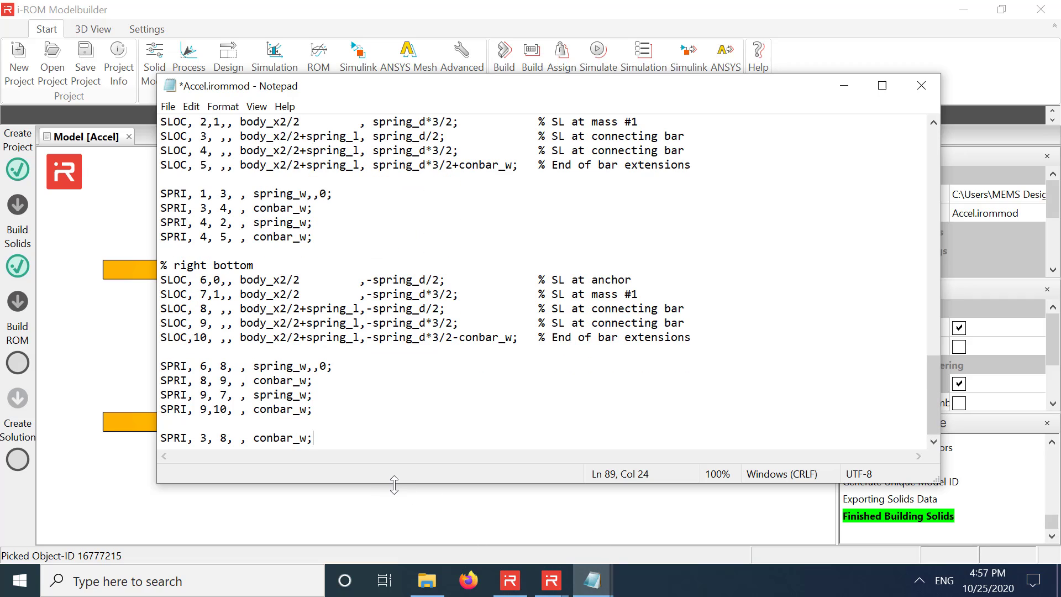
pyautogui.click(133, 400)
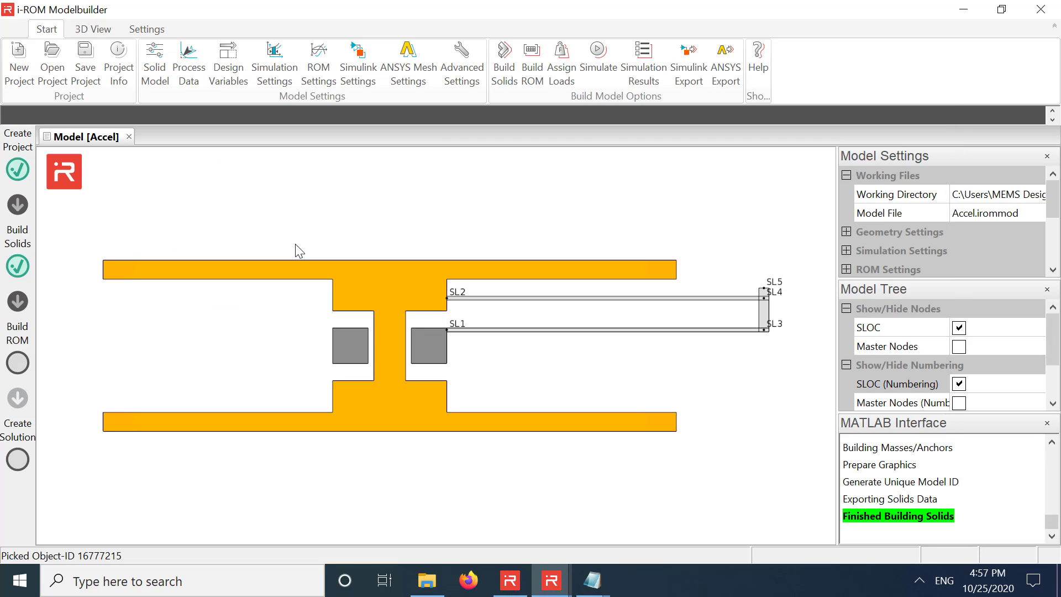
pyautogui.click(519, 61)
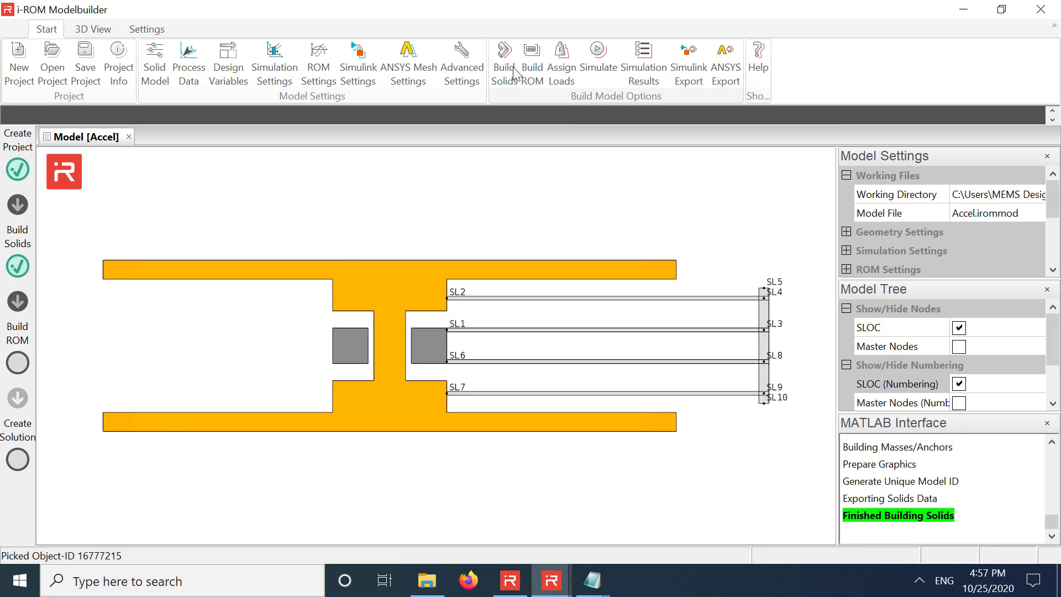
# - Paste the left-side spring definitions, SLOC 11 to 20 with their SPRI elements and connecting bar 13-18, into Accel.irommod and rebuild the solids
pyautogui.moveTo(592, 581)
pyautogui.click(626, 502)
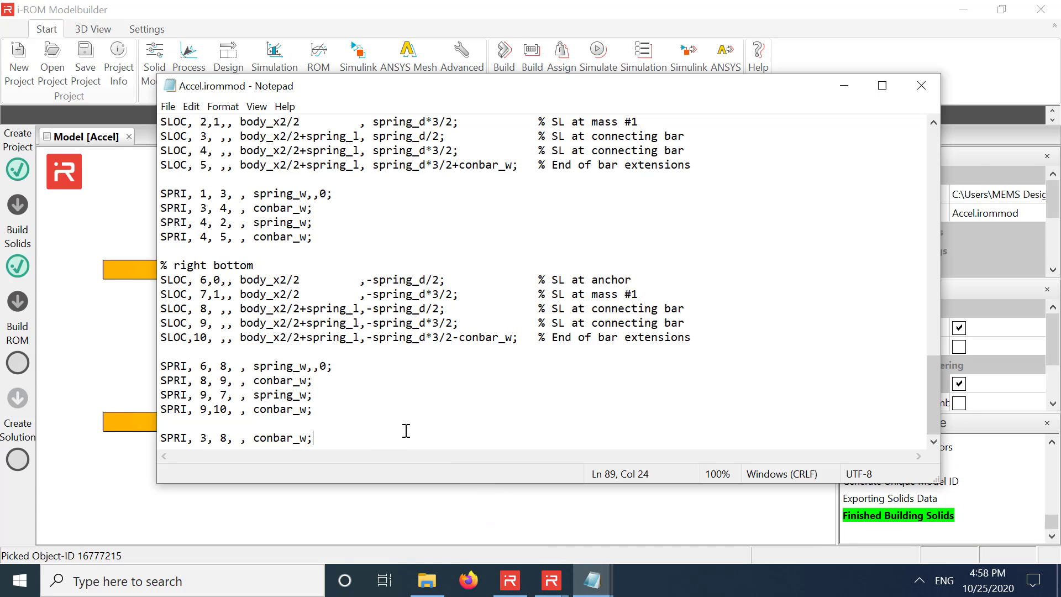
pyautogui.press('Return')
pyautogui.hotkey('ctrl', 'v')
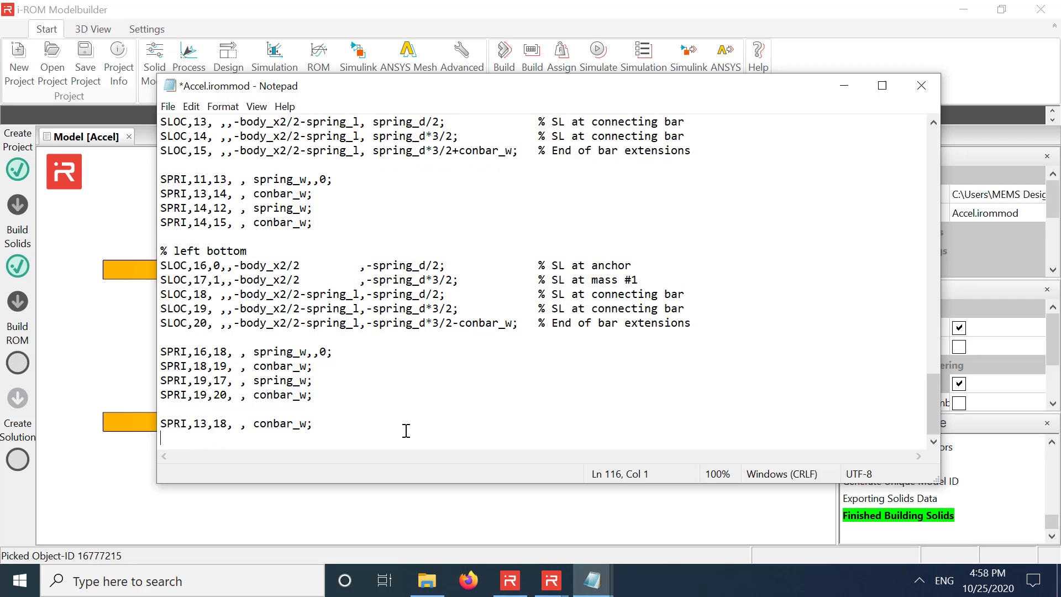
pyautogui.click(504, 56)
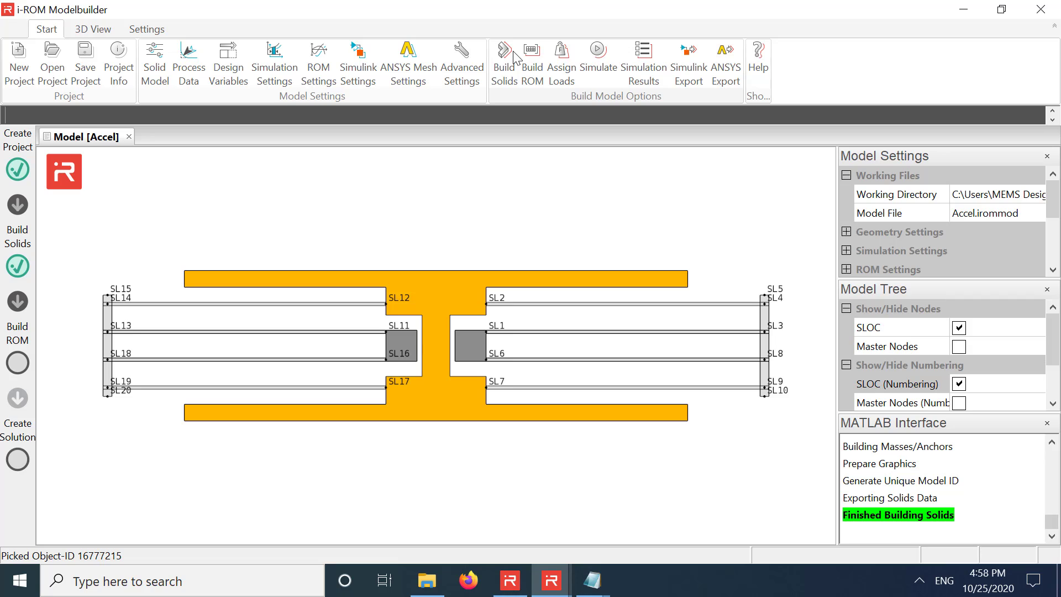
# - Add a stoppers section with four circular STOP elements between the mass body and anchors to Accel.irommod, each ending in 4, and rebuild the solids
pyautogui.click(591, 581)
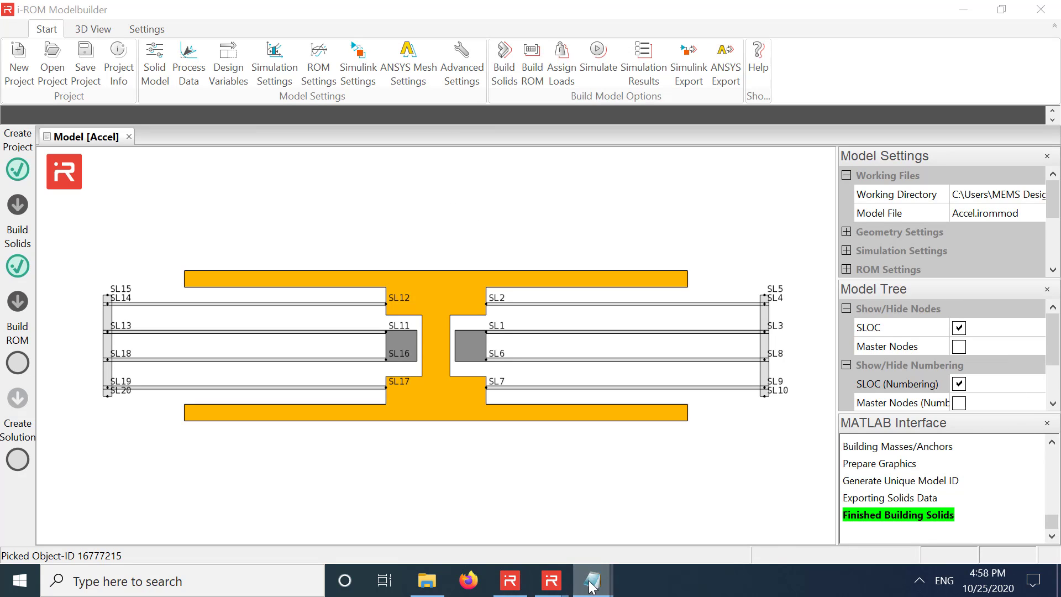
pyautogui.click(658, 511)
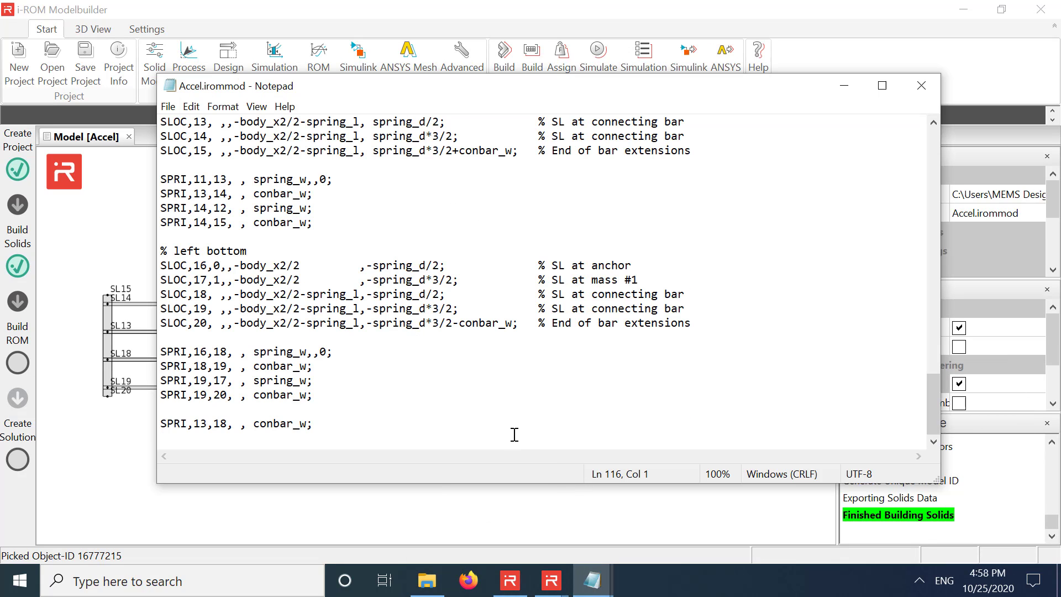
pyautogui.press('Return')
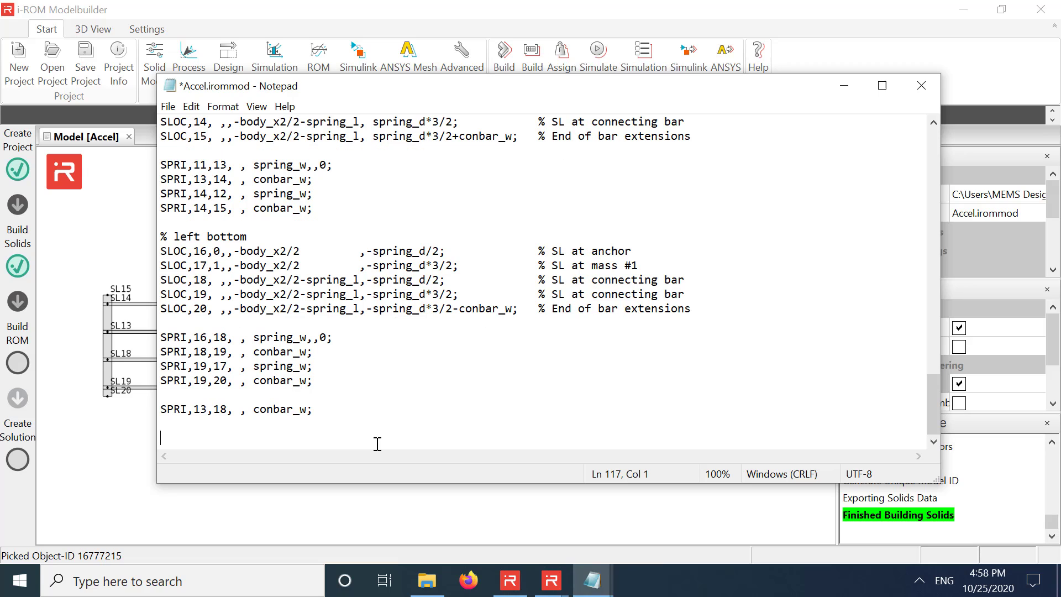
pyautogui.write('% stoppers STOP,circ,1,1,, body_x2/2-anchor_s/2, body_y1/2, body_x2/2-anchor_s/2, anchor_s/2,4; STOP,circ,1,1,, body_x2/2-anchor_s/2,-body_y1/2, body_x2/2-anchor_s/2,-anchor_s/2,4; STOP,circ,1,1,,-body_x2/2+anchor_s/2, body_y1/2,-body_x2/2+anchor_s/2, anchor_s/2,4; STOP,circ,1,1,,-body_x2/2+anchor_s/2,-body_y1/2,-body_x2/2+anchor_s/2,-anchor_s/2,4;')
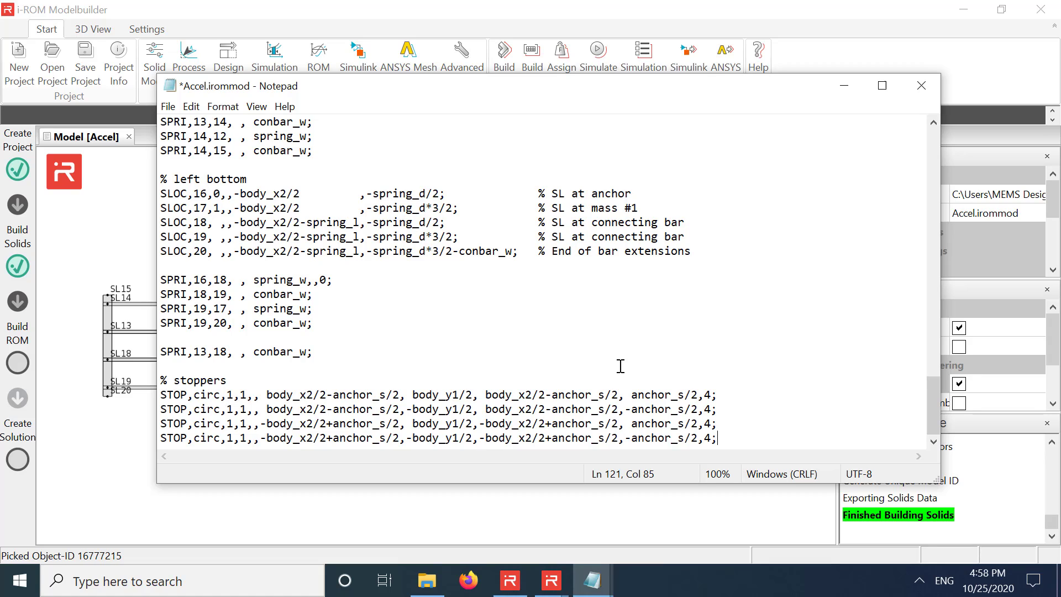
pyautogui.hotkey('ctrl', 's')
pyautogui.click(503, 62)
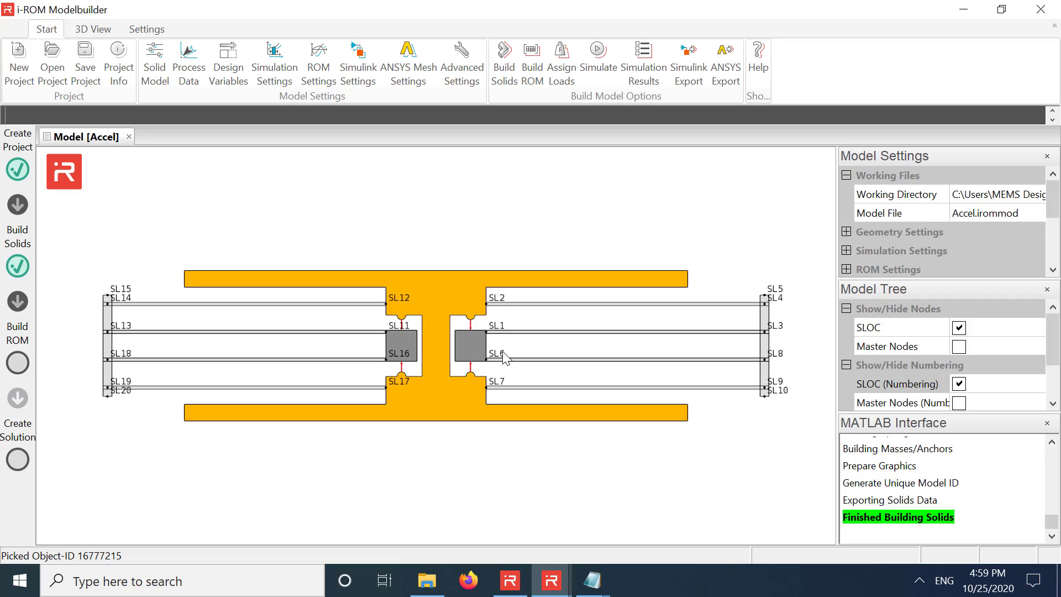
# - Add area COMB cells sense+ at pi/2, +body_y3/2 and sense- at 3/2*pi, -body_y3/2 to Accel.irommod, save and rebuild the solids
pyautogui.moveTo(592, 580)
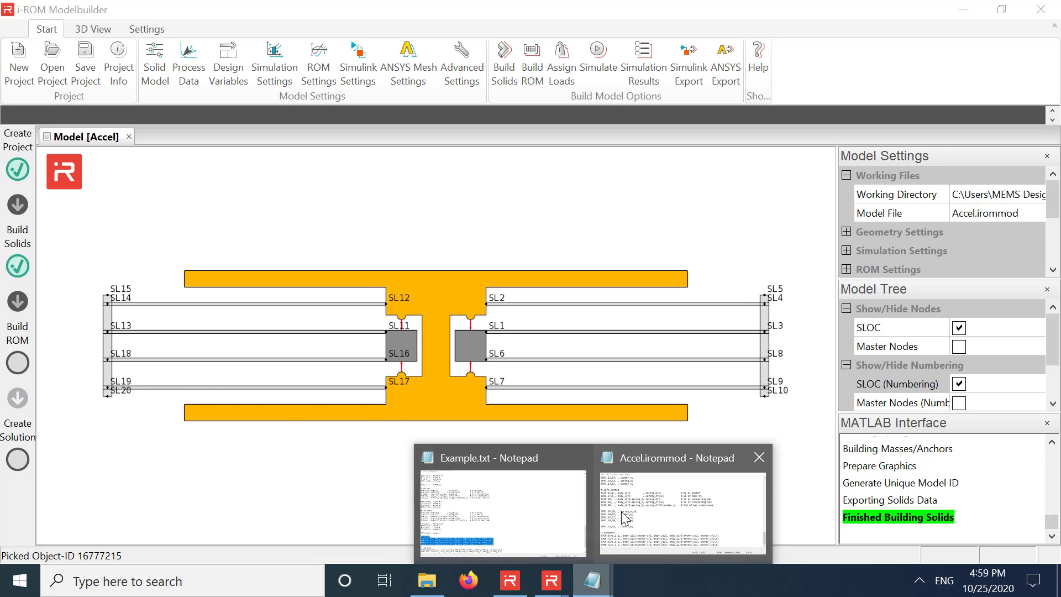
pyautogui.click(627, 518)
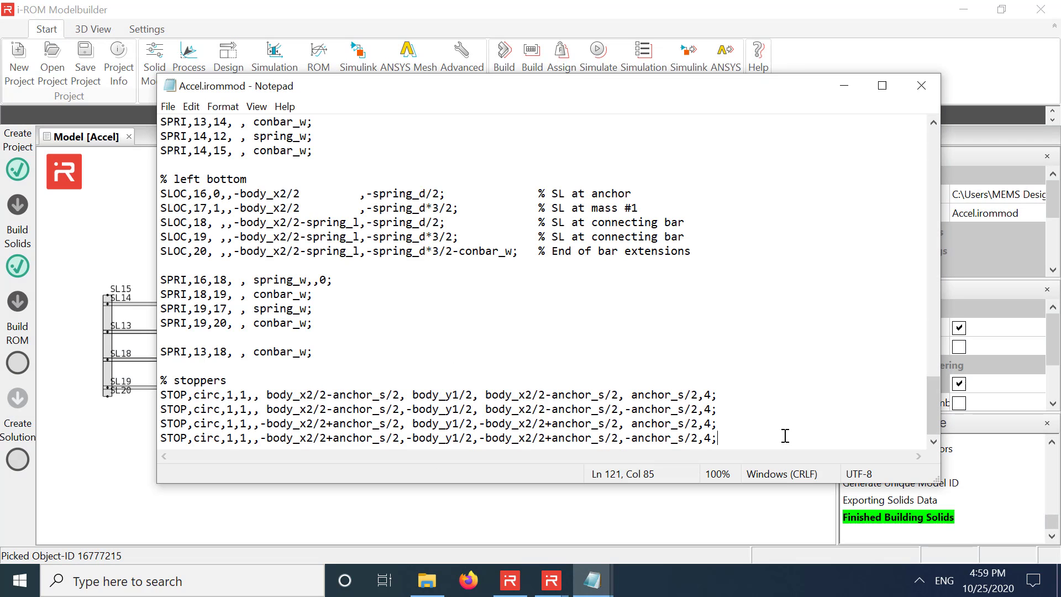
pyautogui.press('Return')
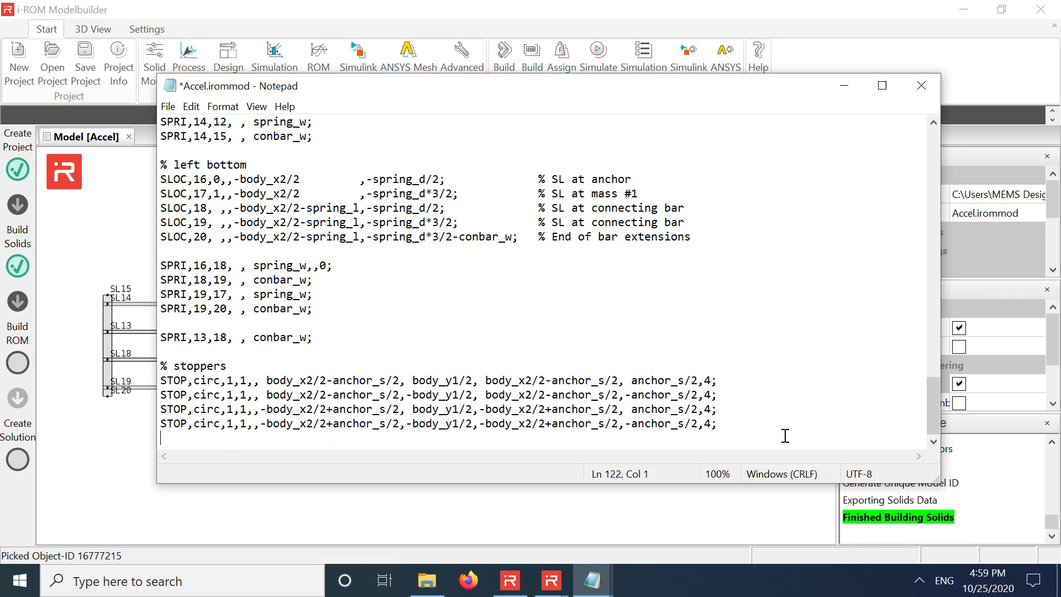
pyautogui.write('% comb cells COMB,sense+,area,1,1,,  pi/2,comb_nf,1,comb_fw,comb_fl,comb_bw,comb_tr,comb_eg,,,0,+body_y3/2; COMB,sense-,area,1,1,,3/2*pi,comb_nf,1,comb_fw,comb_fl,comb_bw,comb_tr,comb_eg,,,0,-body_y3/2;')
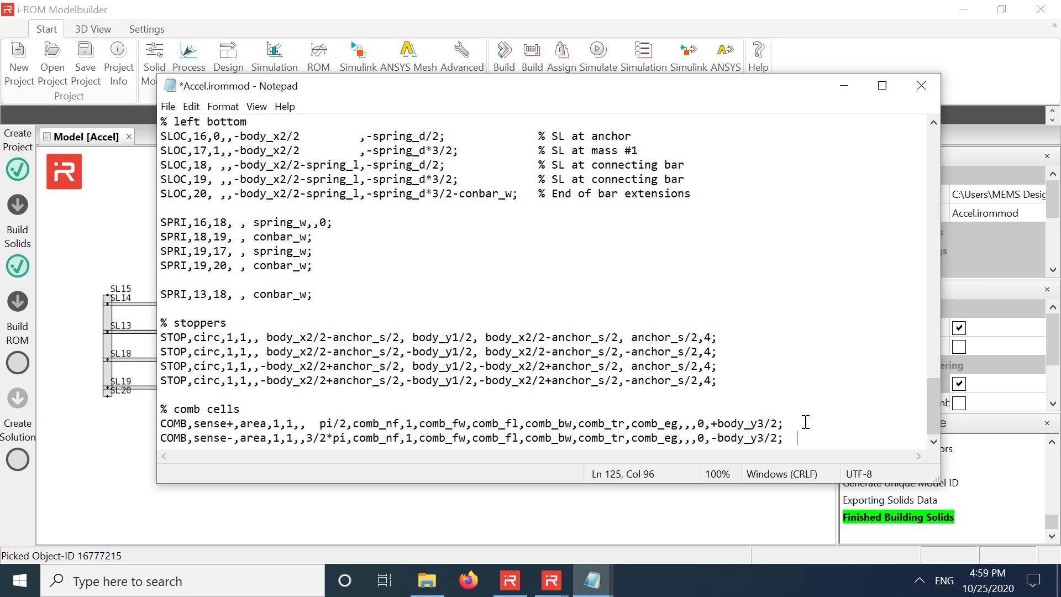
pyautogui.hotkey('ctrl', 's')
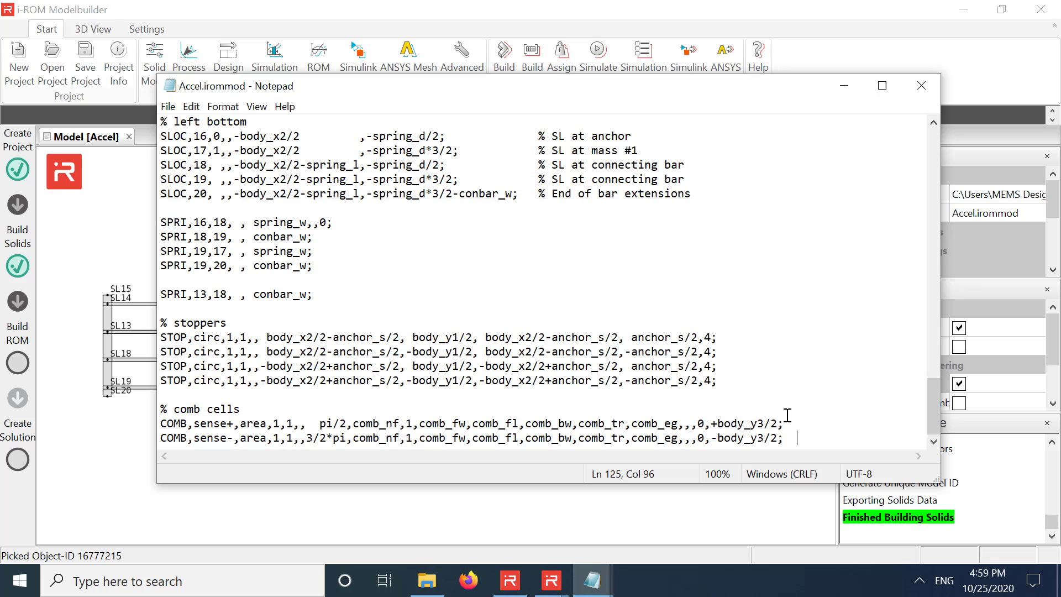
pyautogui.click(532, 3)
pyautogui.click(504, 60)
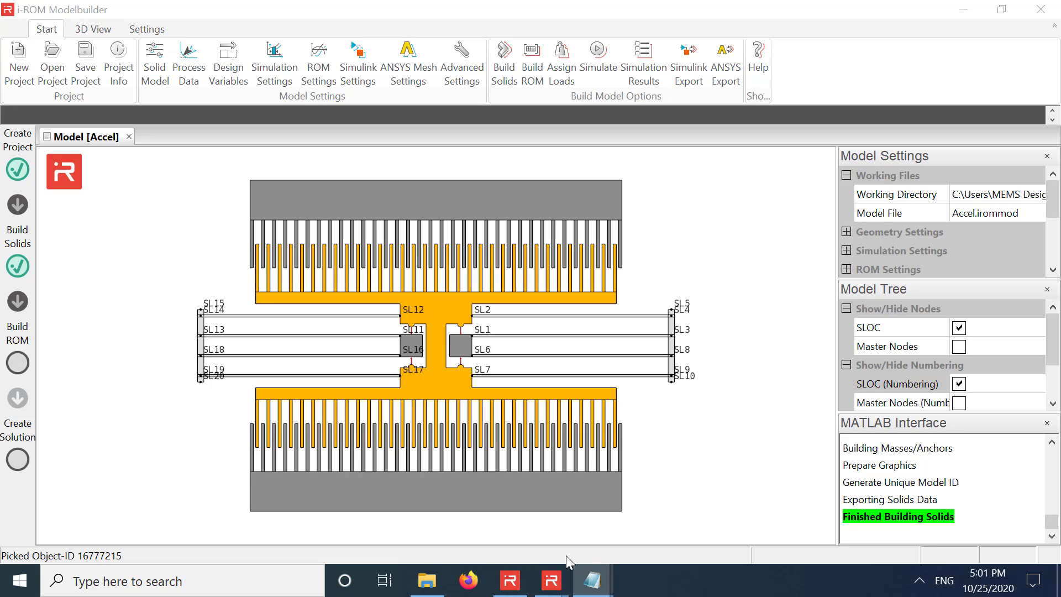
# - Append the perforation holes section with PATT,rect,1,1,,0,0,5,5,16,16,5,8,,,,0; to Accel.irommod and save the file
pyautogui.moveTo(606, 572)
pyautogui.click(648, 509)
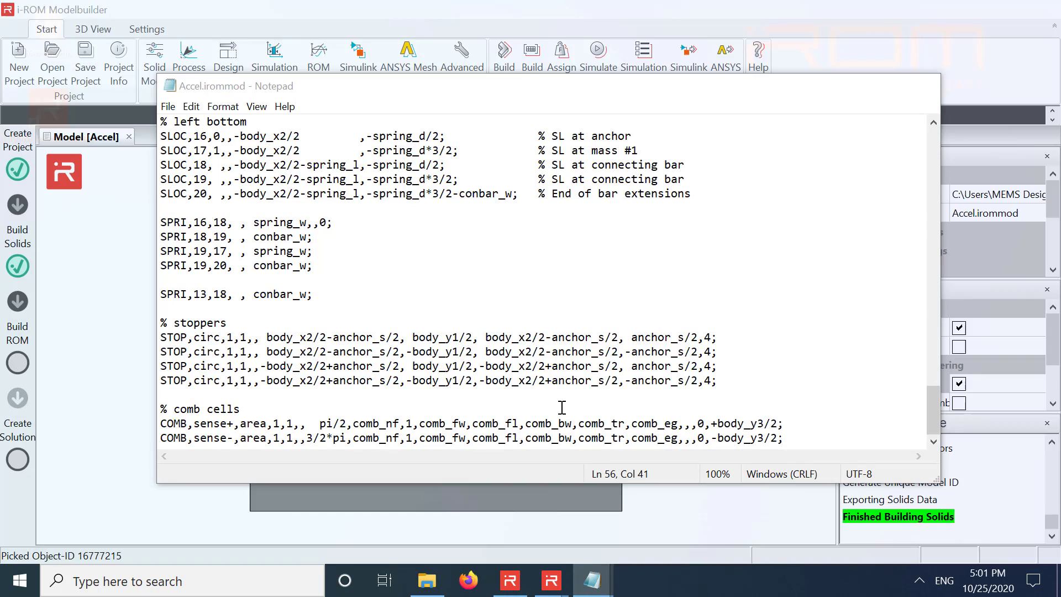
pyautogui.click(811, 439)
pyautogui.press('Return')
pyautogui.press('Return')
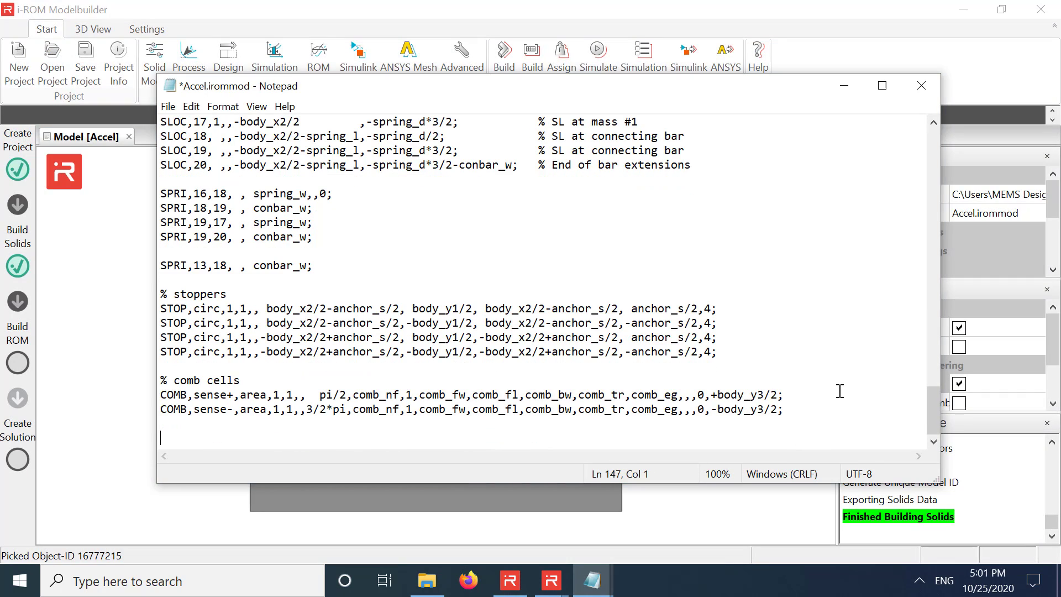
pyautogui.write('% perforation holes PATT,rect,1,1,,0,0,5,5,16,16,5,8,,,,0;')
pyautogui.hotkey('ctrl', 's')
# - Hide the SLOC nodes and their numbering in i-ROM Modelbuilder and rebuild the solids with the perforation holes
pyautogui.click(496, 4)
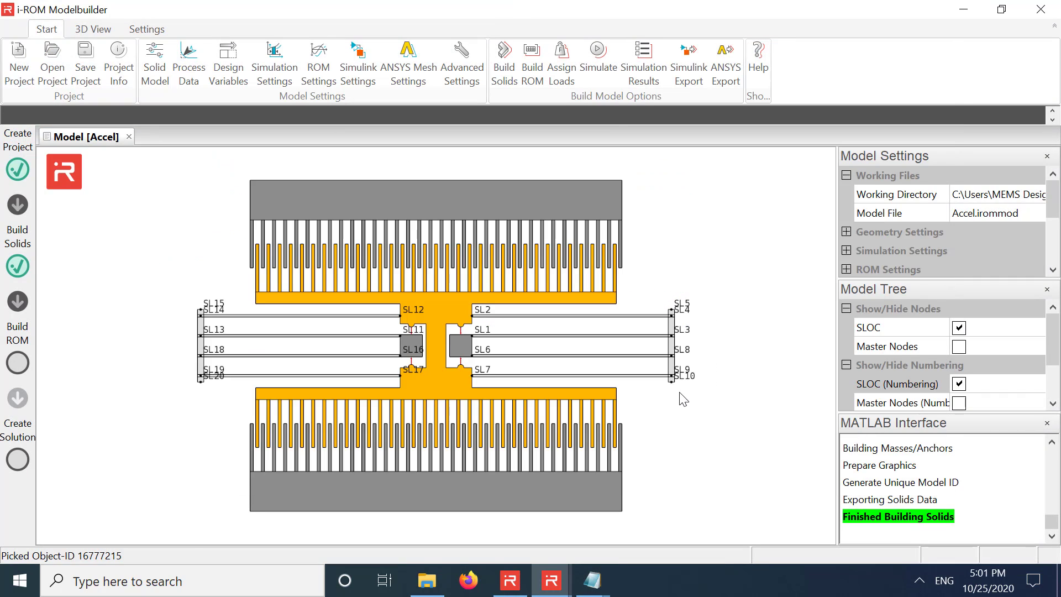
pyautogui.click(960, 384)
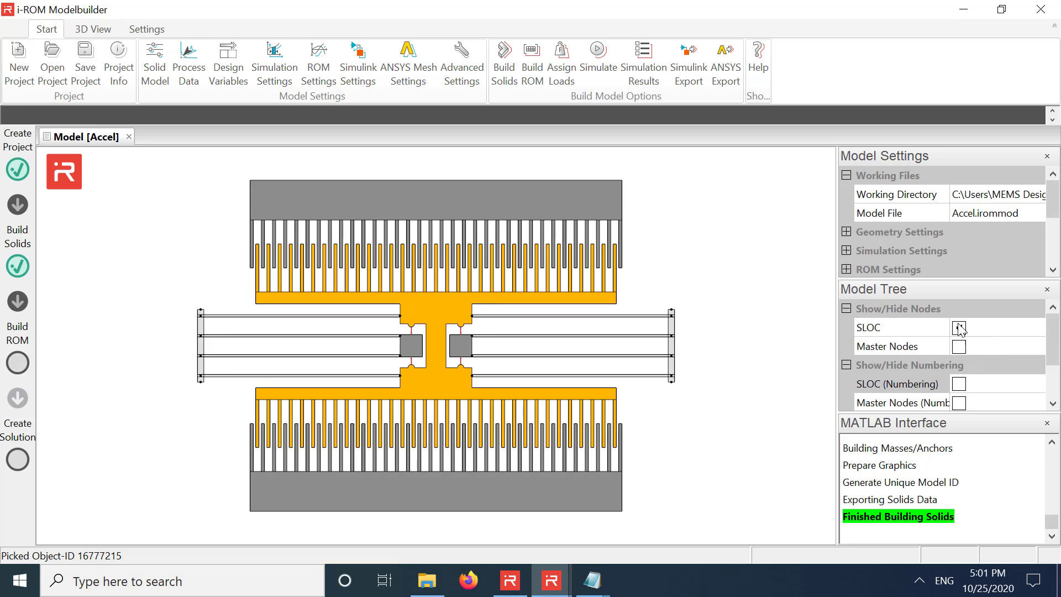
pyautogui.click(959, 328)
pyautogui.click(503, 69)
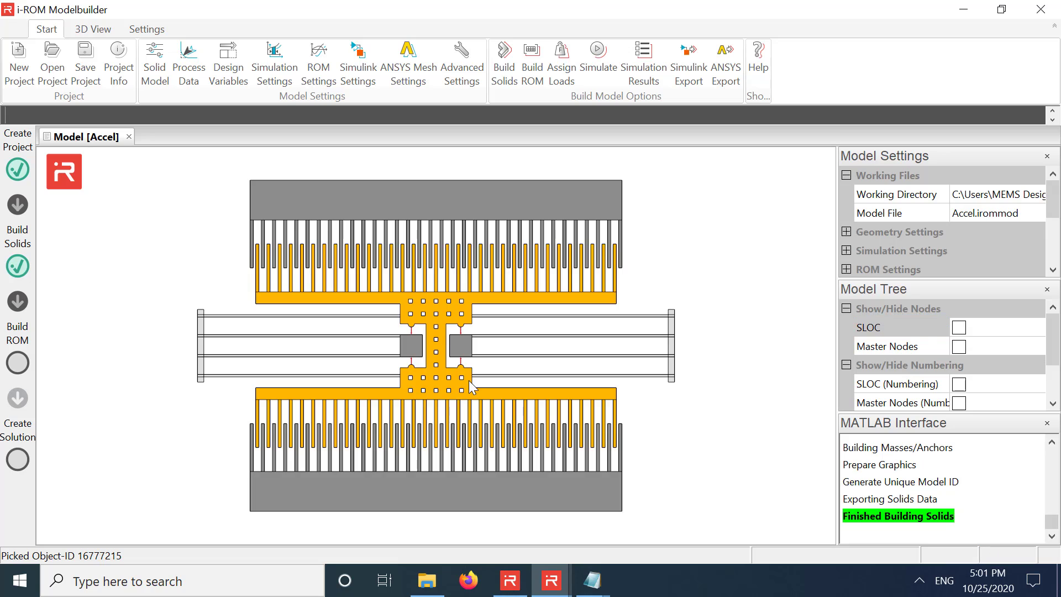
# - Append a master nodes section to Accel.irommod with MAST,1,1,0,+body_y3/2; and MAST,2,1,0,-body_y3/2; and save the file
pyautogui.moveTo(592, 581)
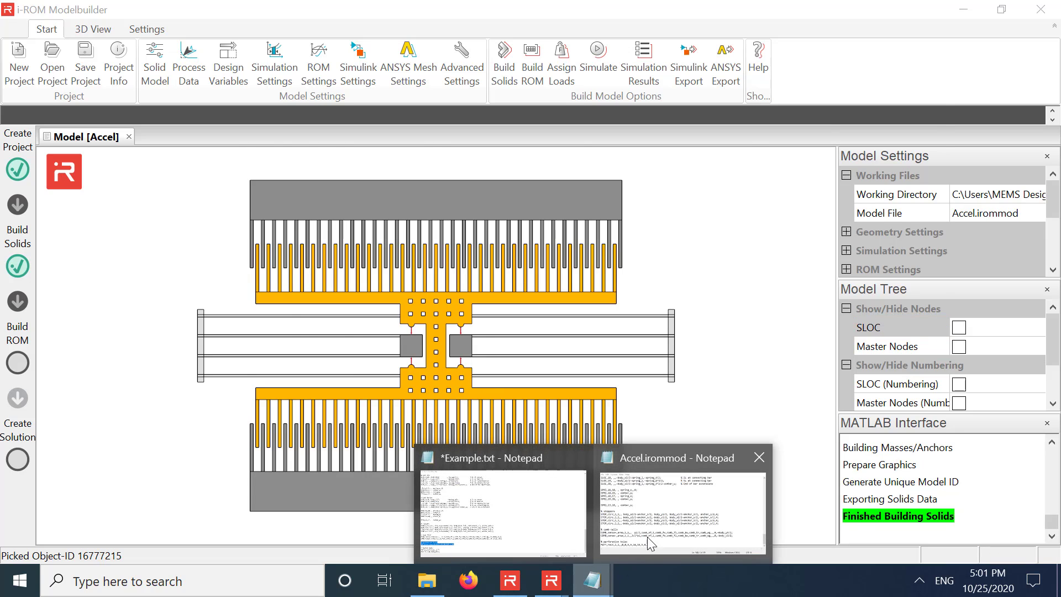
pyautogui.click(653, 539)
pyautogui.click(448, 429)
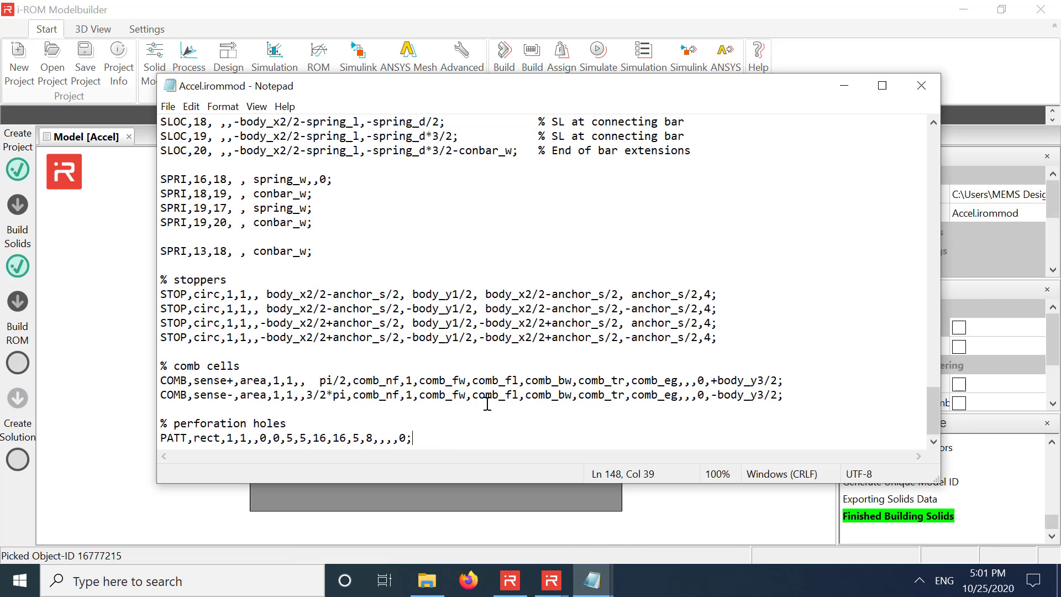
pyautogui.press('Return')
pyautogui.press('Return')
pyautogui.write('% Master nodes MAST,1,1,0,+body_y3/2; MAST,2,1,0,-body_y3/2;')
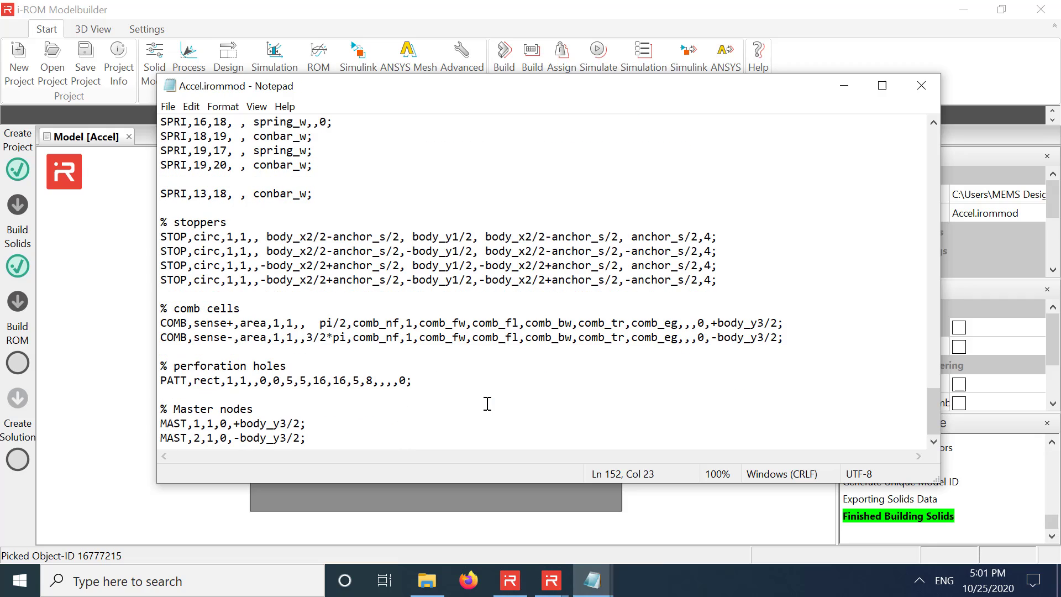
# - Switch to i-ROM Modelbuilder, rebuild the solids from the updated model file, and show the master nodes with their numbering
pyautogui.click(479, 6)
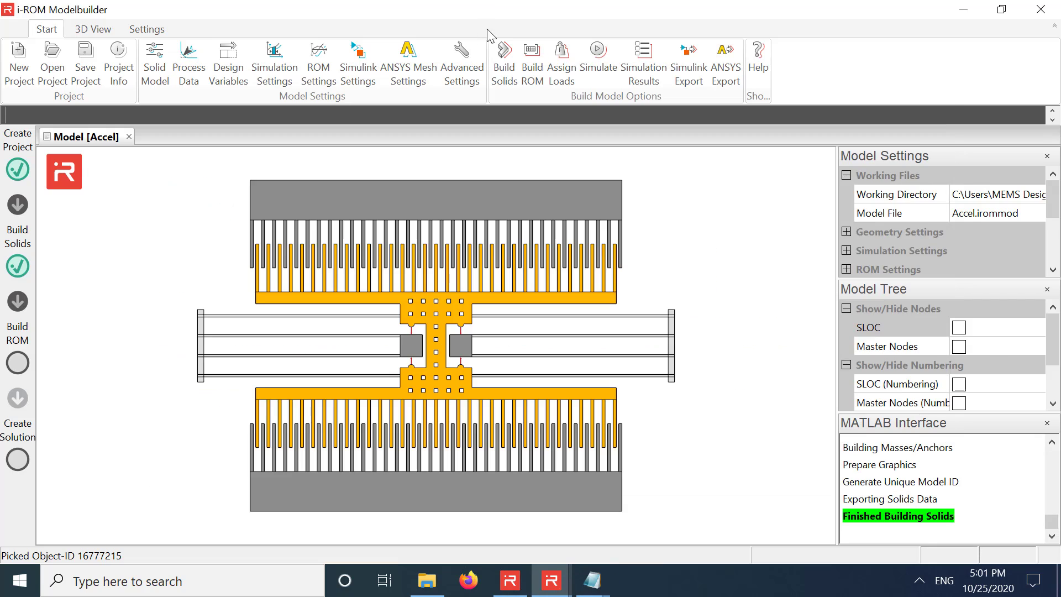
pyautogui.click(509, 69)
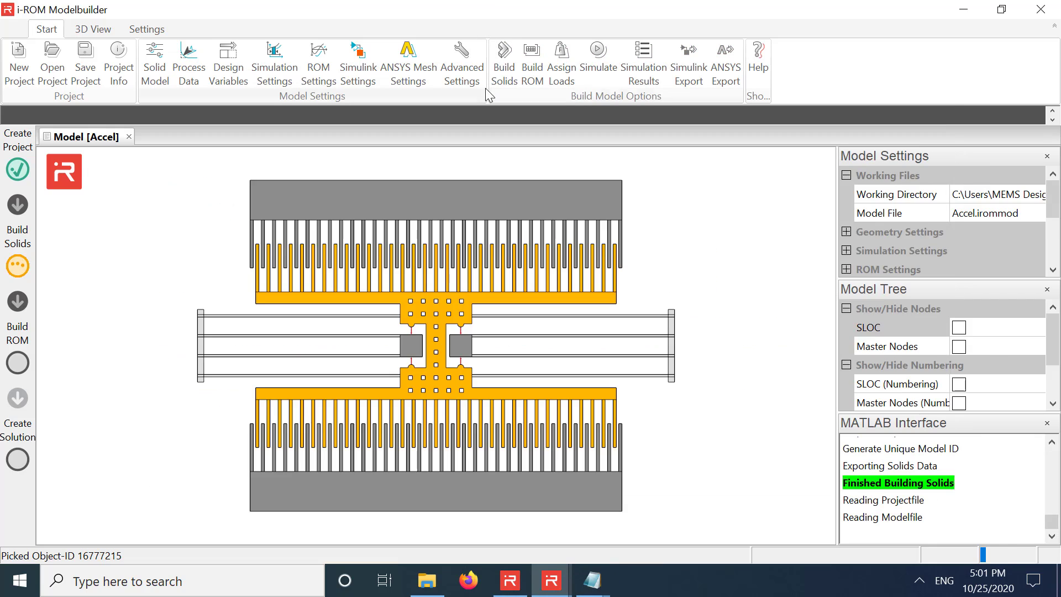
pyautogui.click(960, 347)
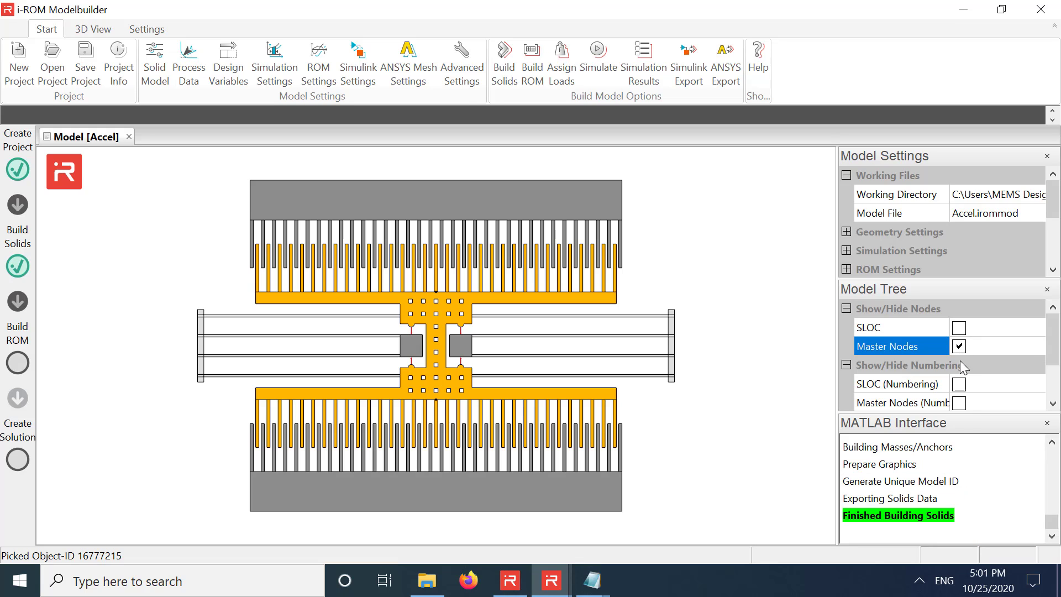
pyautogui.click(959, 403)
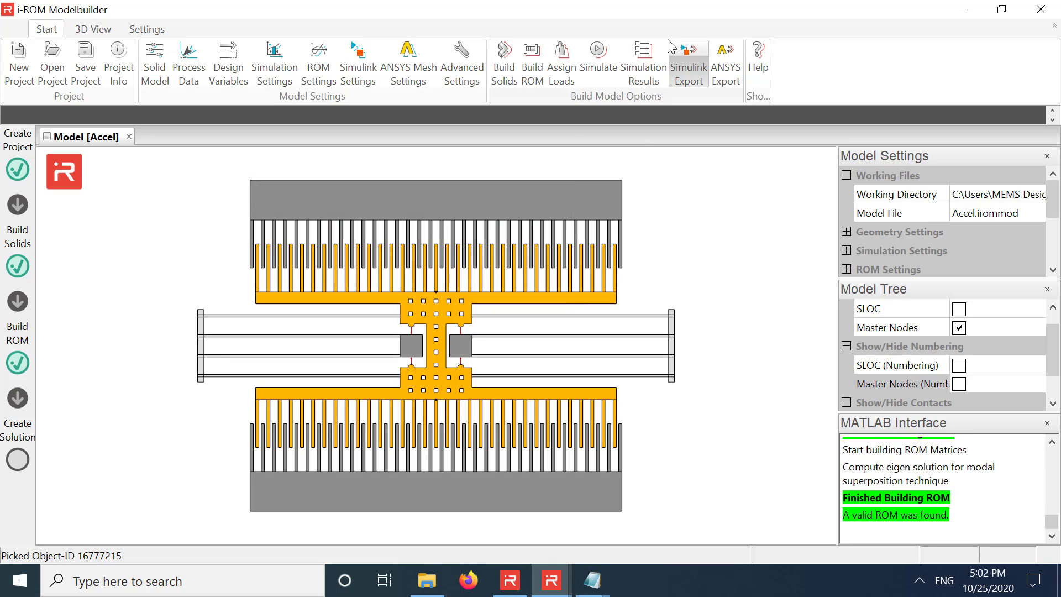
# - Run a modal simulation on the built ROM and set the mode shape plot's scale factor to 0.2
pyautogui.click(598, 61)
pyautogui.click(263, 279)
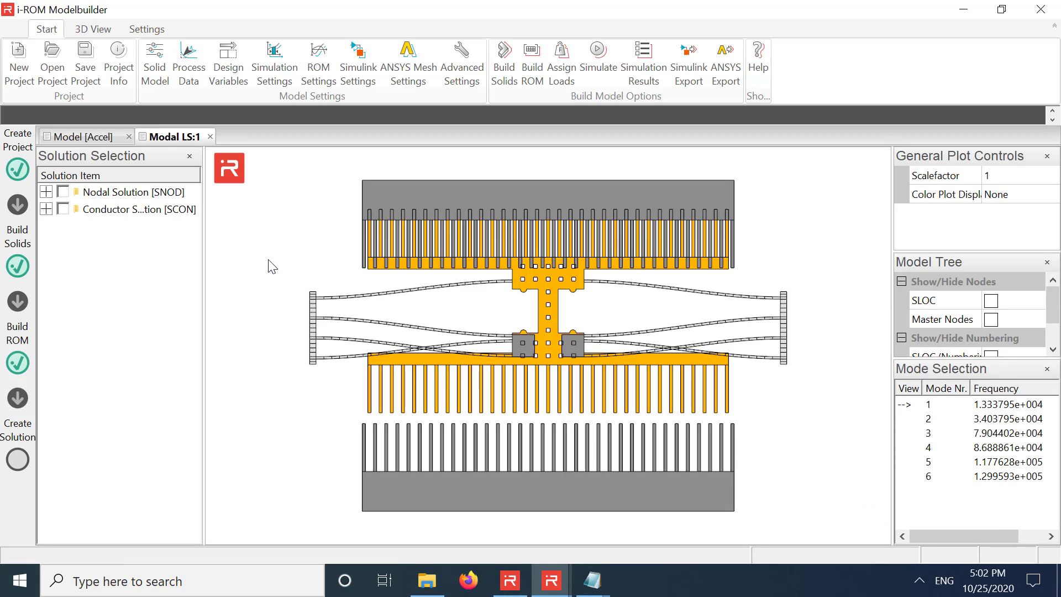
pyautogui.click(1024, 171)
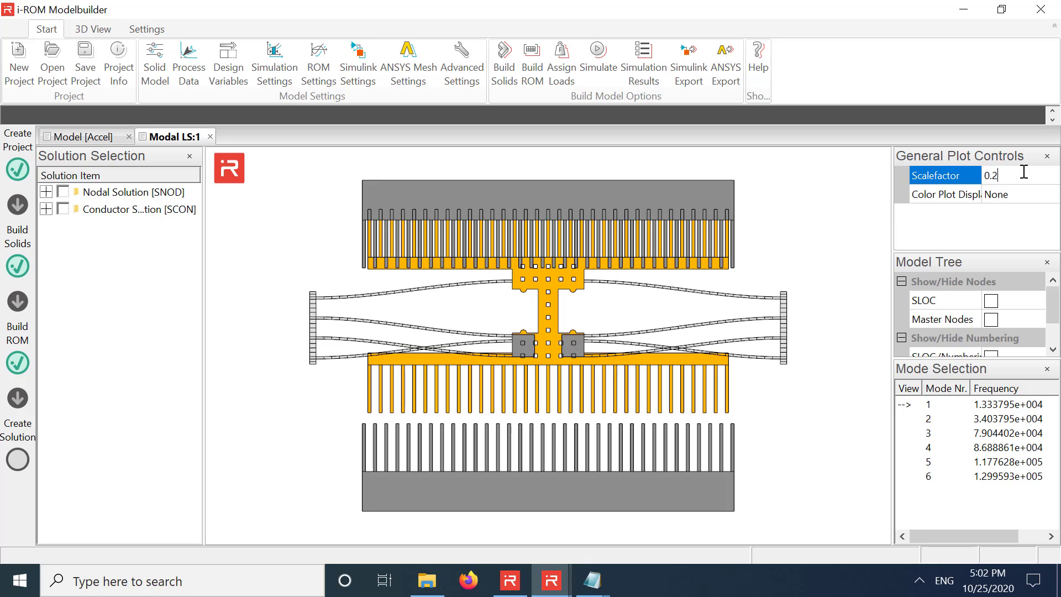
pyautogui.write('0.2')
pyautogui.press('Return')
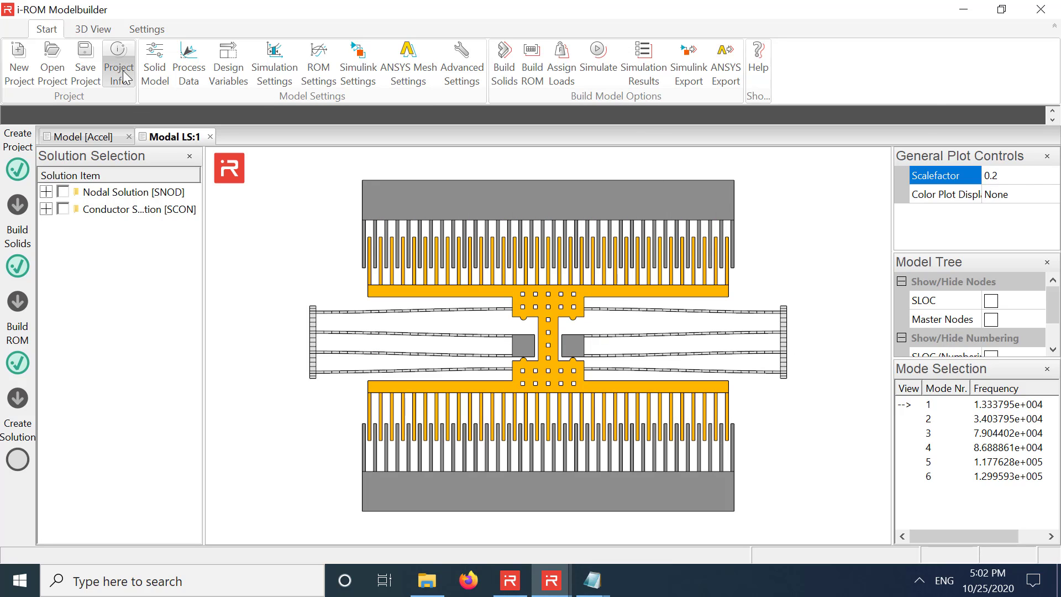
# - View the first mode shape of the accelerometer in an oblique 3D view, coloured by the uy displacement
pyautogui.click(93, 29)
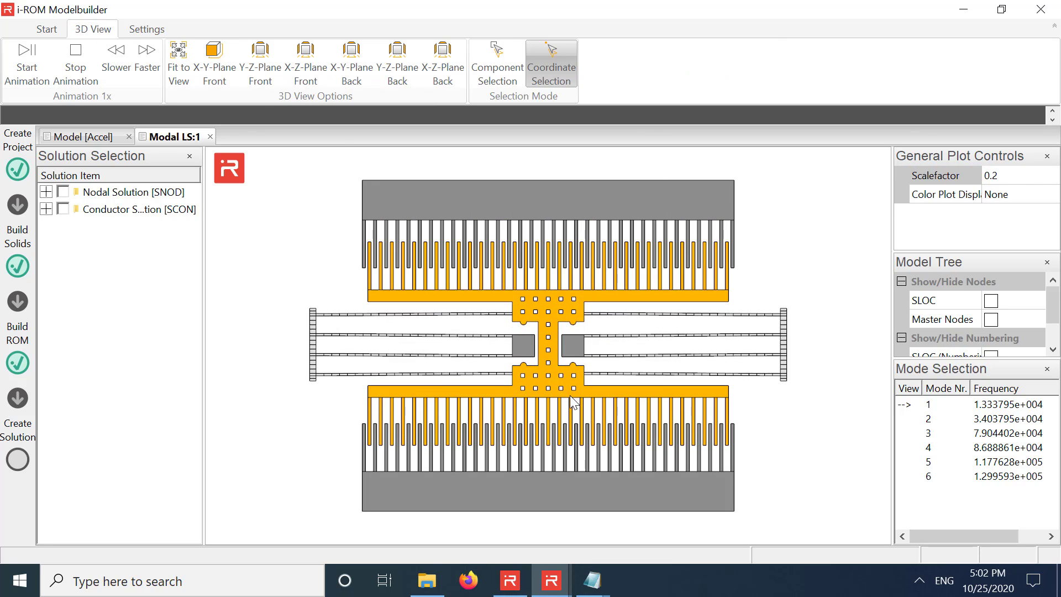
pyautogui.moveTo(573, 398); pyautogui.dragTo(558, 347, button='middle')
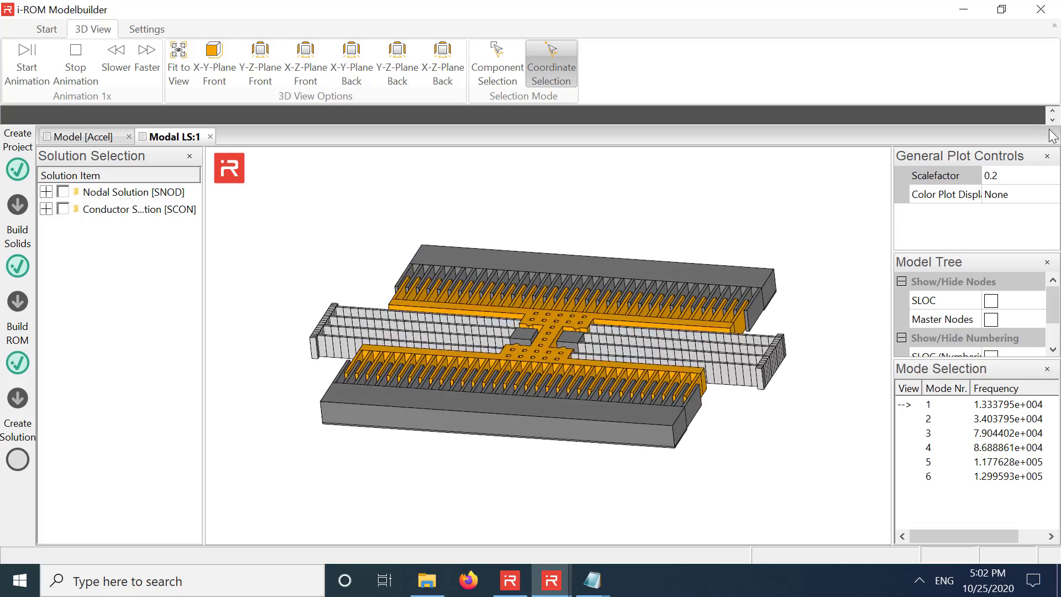
pyautogui.click(1006, 194)
pyautogui.click(1050, 194)
pyautogui.click(1003, 250)
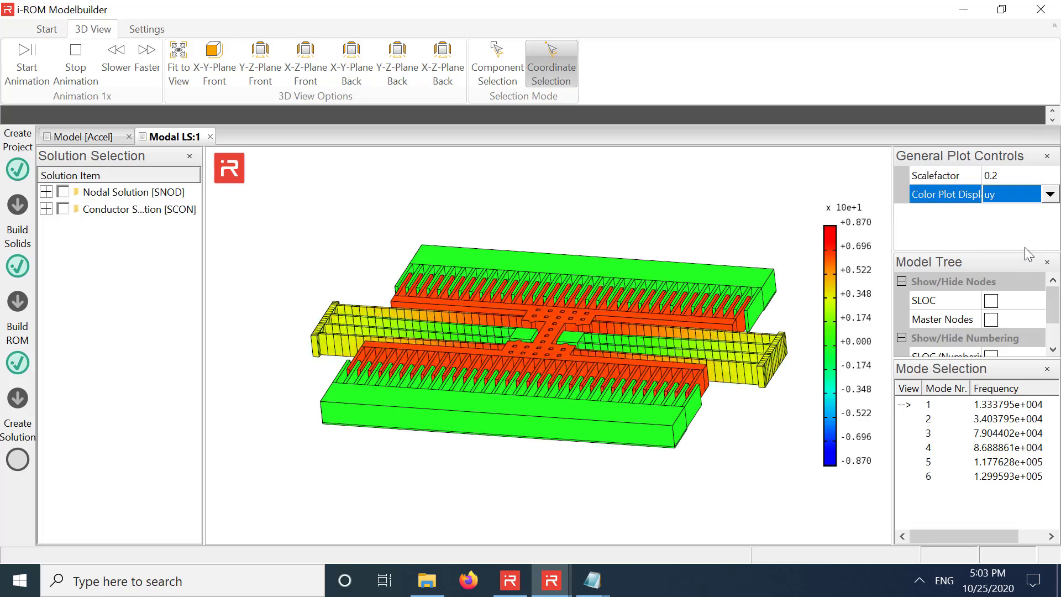
# - Display the mode 2 shape and colour the plot by the uz displacement
pyautogui.click(997, 418)
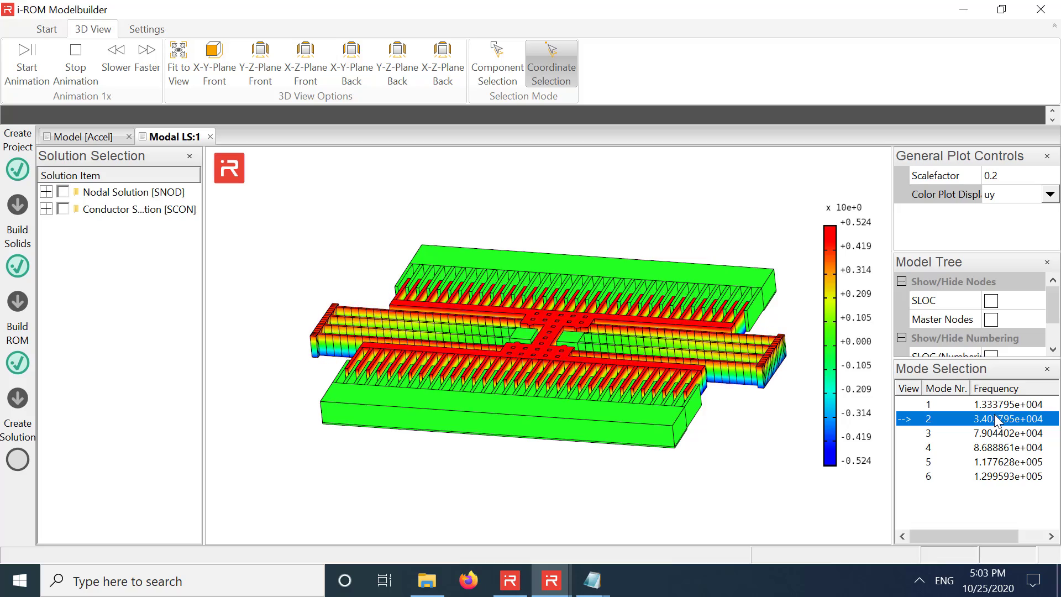
pyautogui.click(1050, 194)
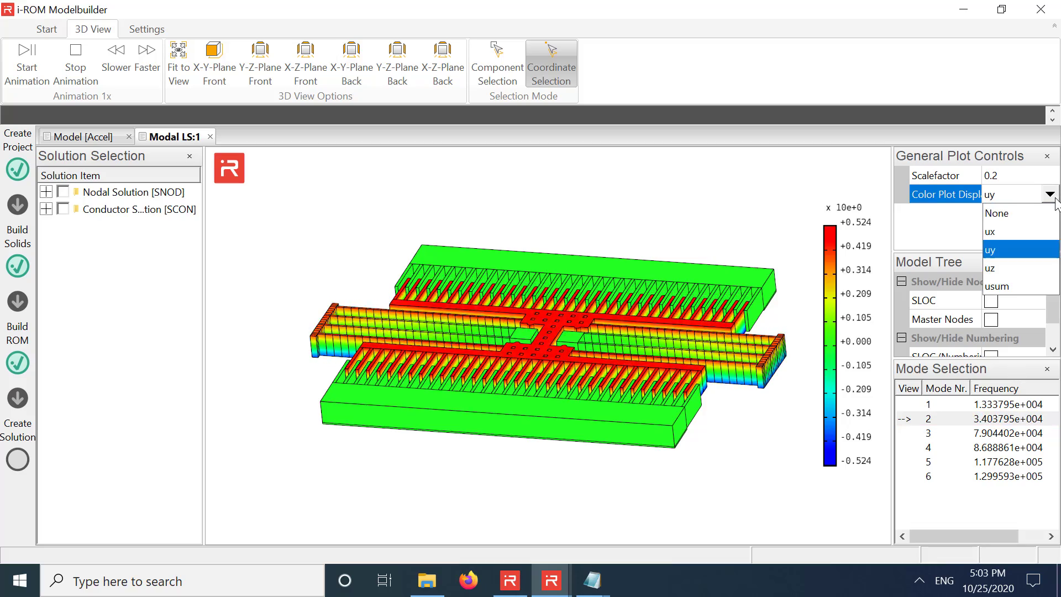
pyautogui.click(1017, 268)
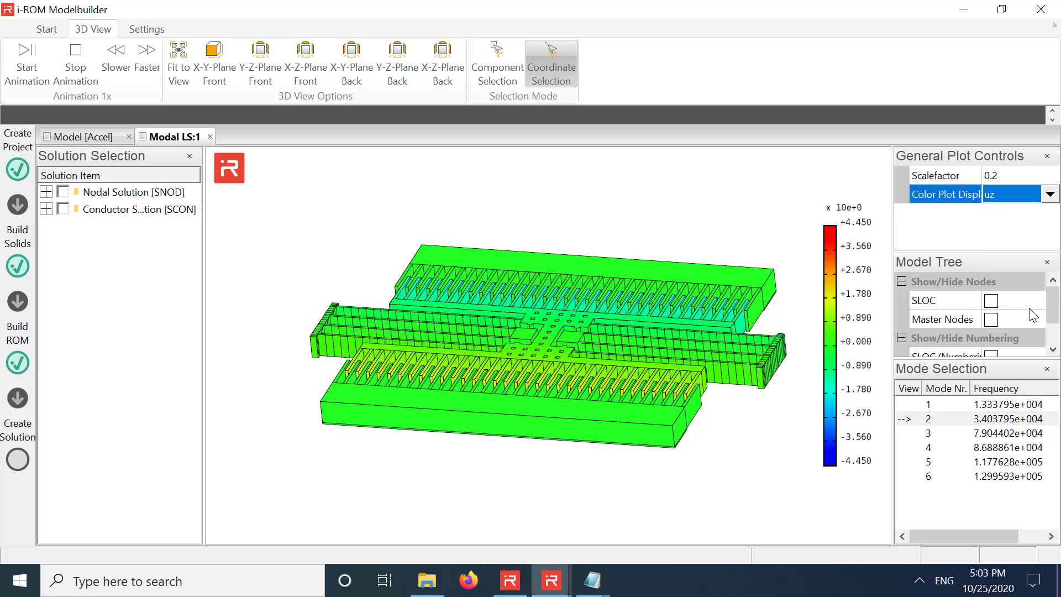